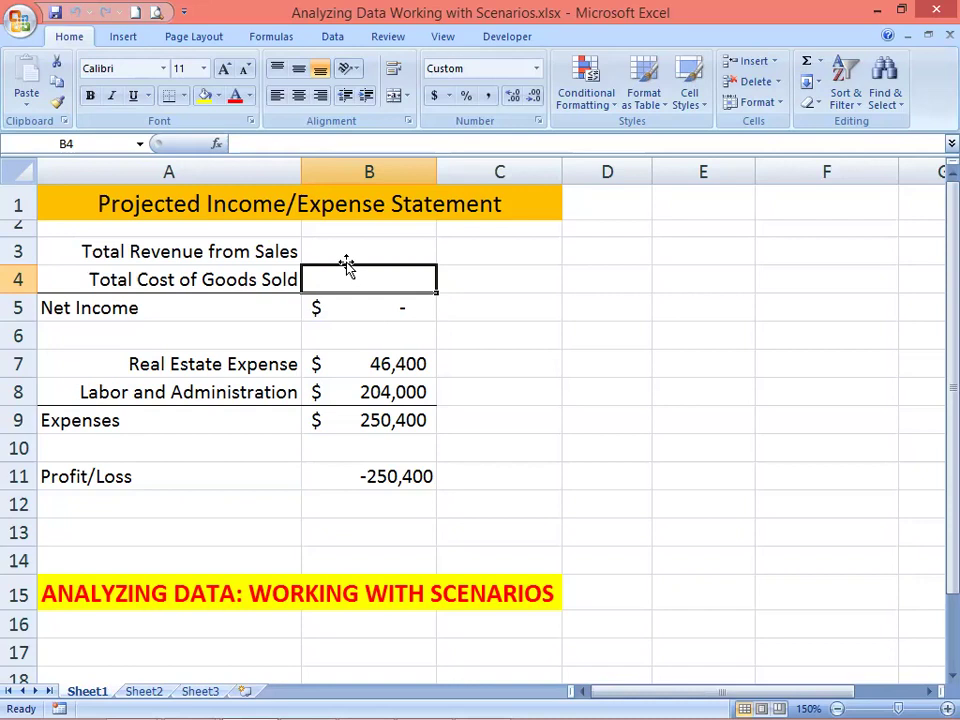
- Add a what-if scenario named Worst Case with B3:B4 as its changing cells
click(331, 40)
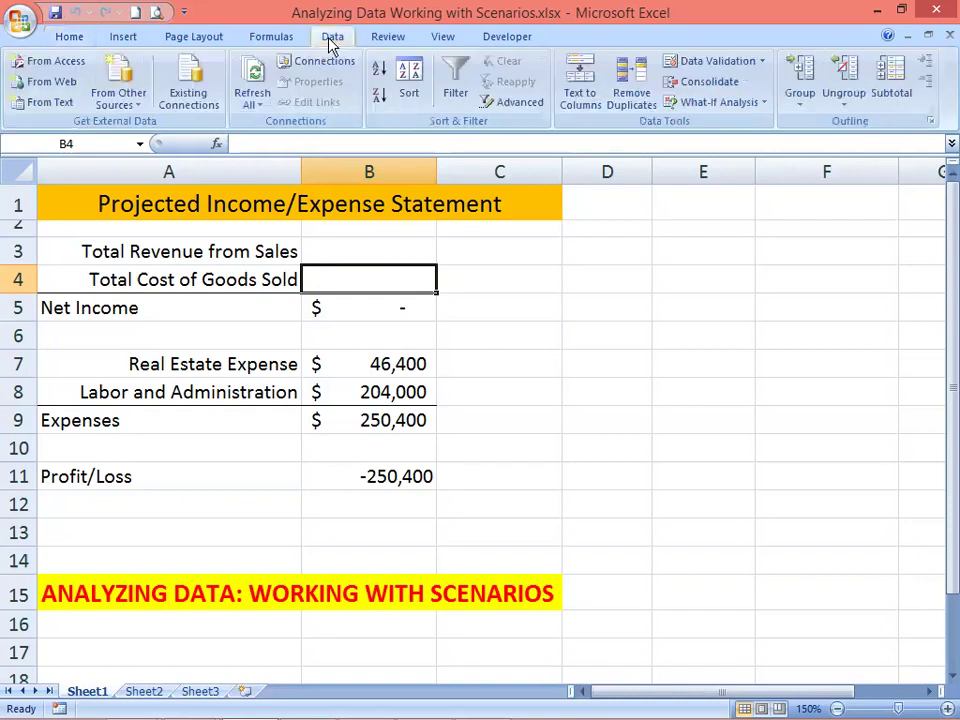
click(718, 104)
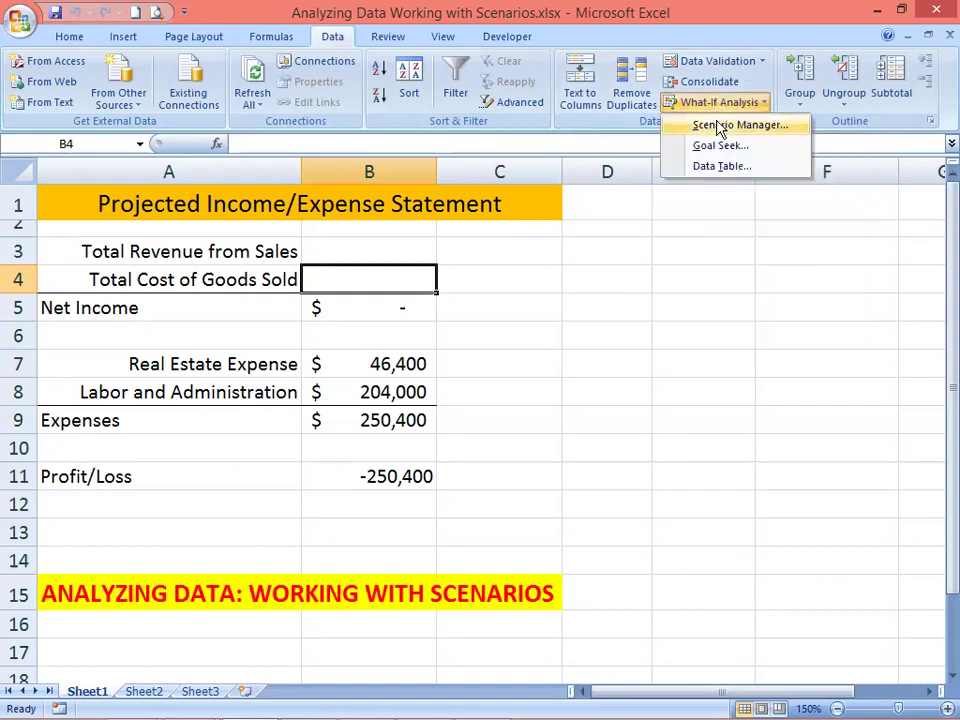
click(740, 125)
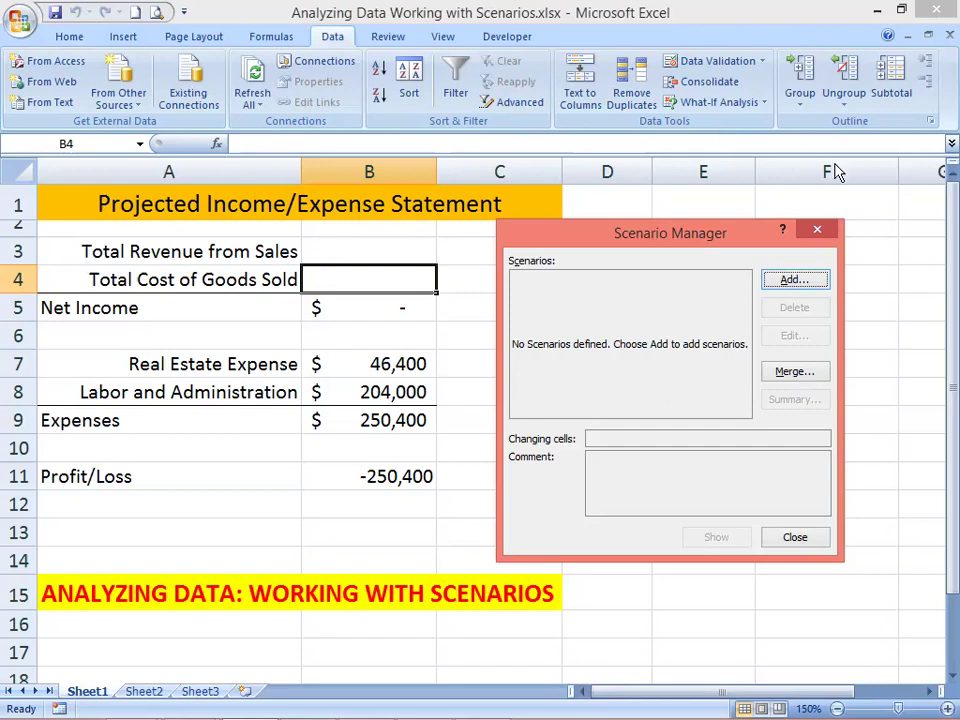
click(797, 283)
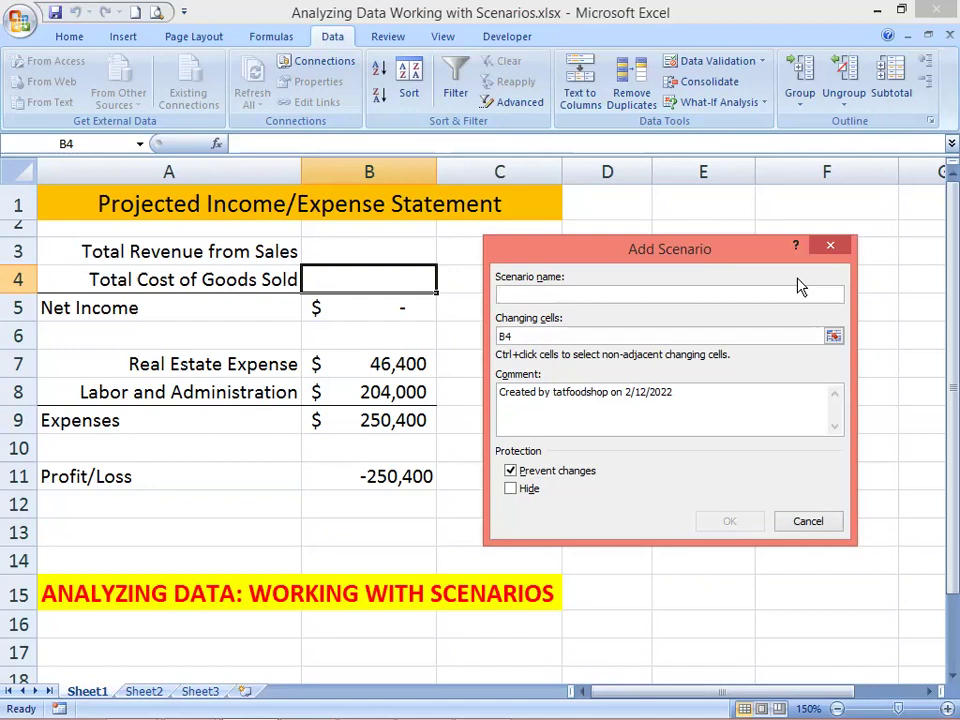
text(Wo)
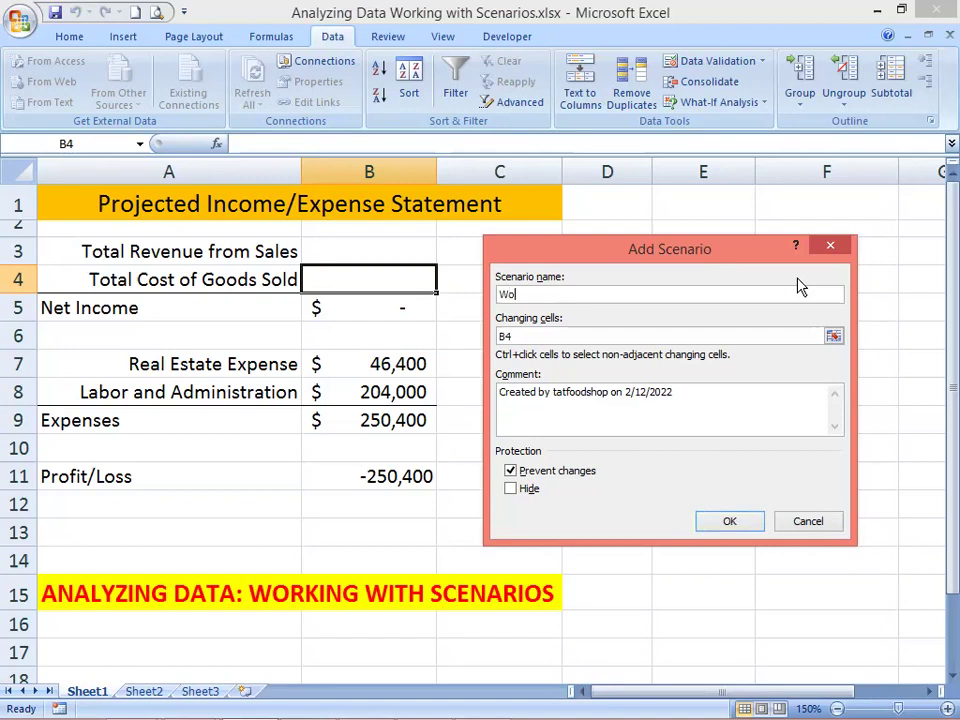
text(rst Case)
key(Tab)
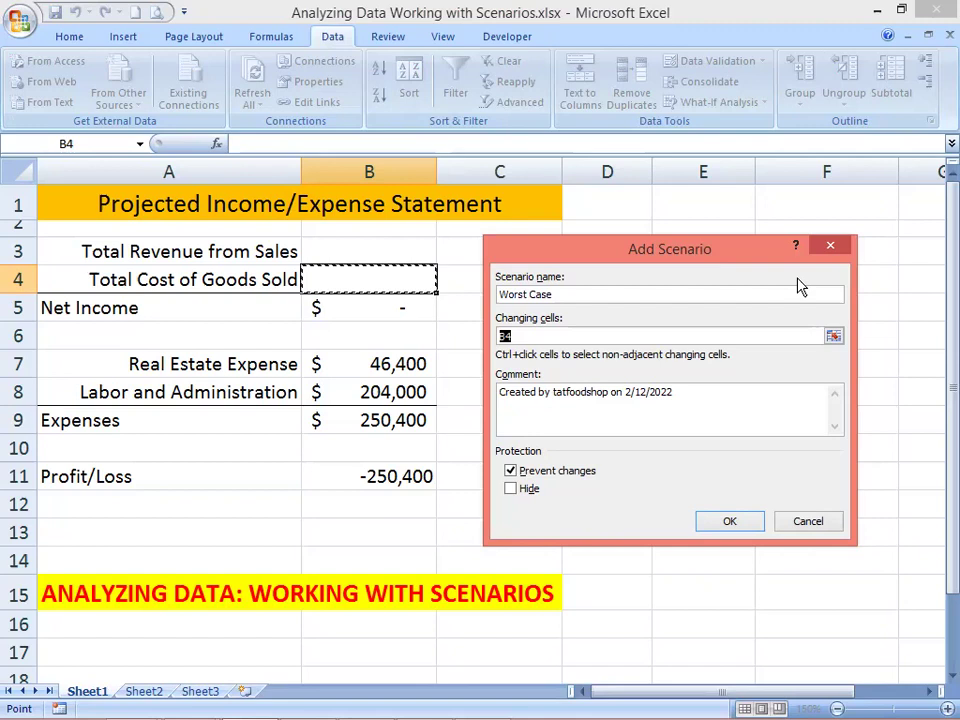
click(355, 254)
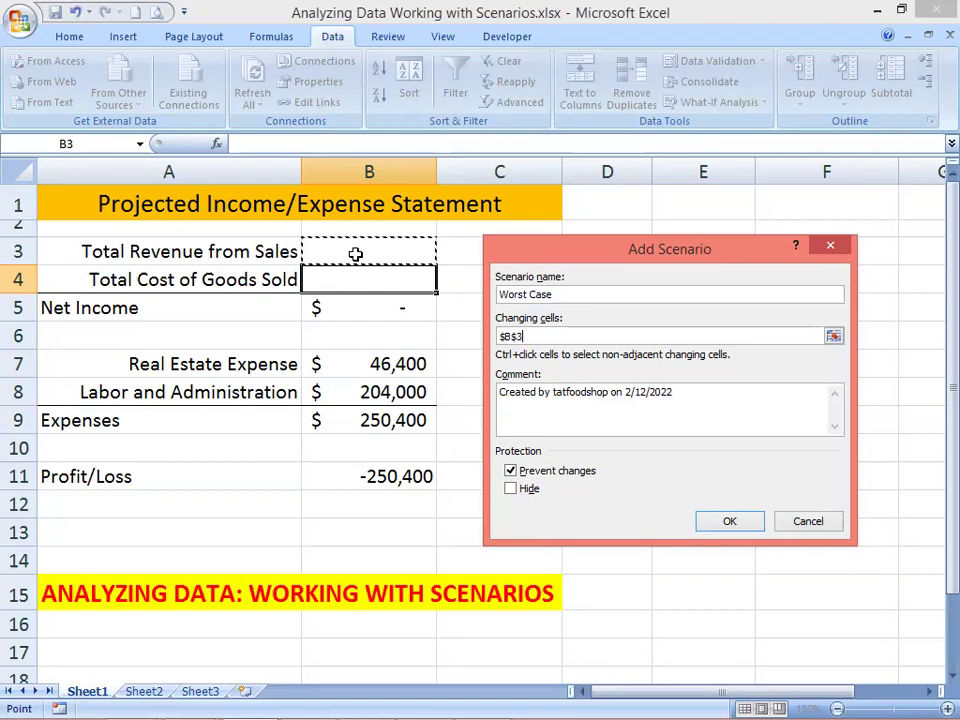
drag(355, 254, 355, 262)
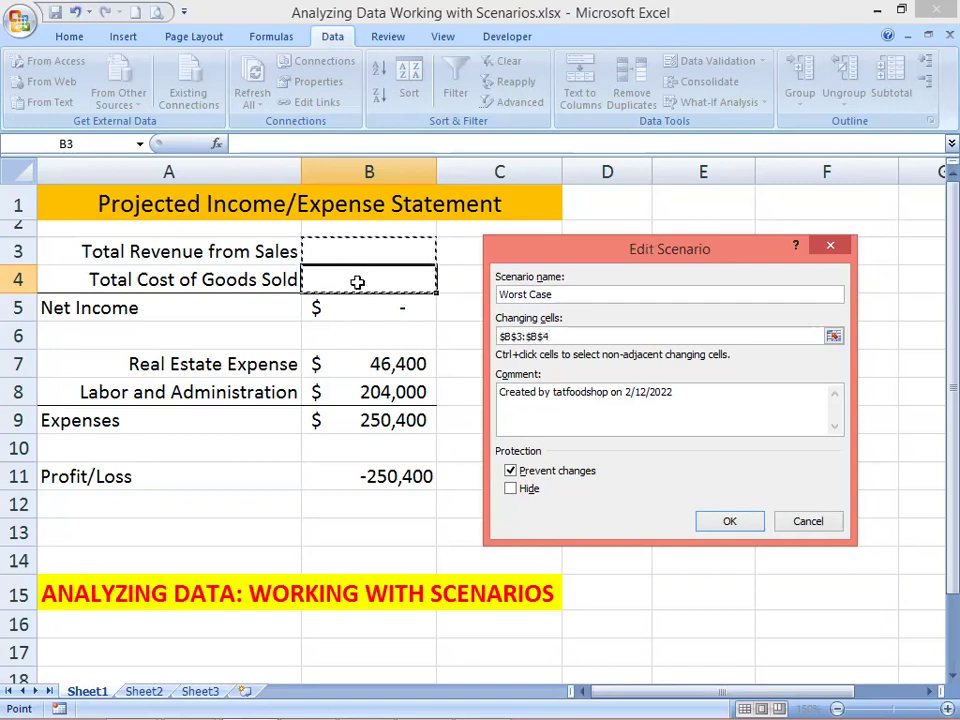
click(722, 524)
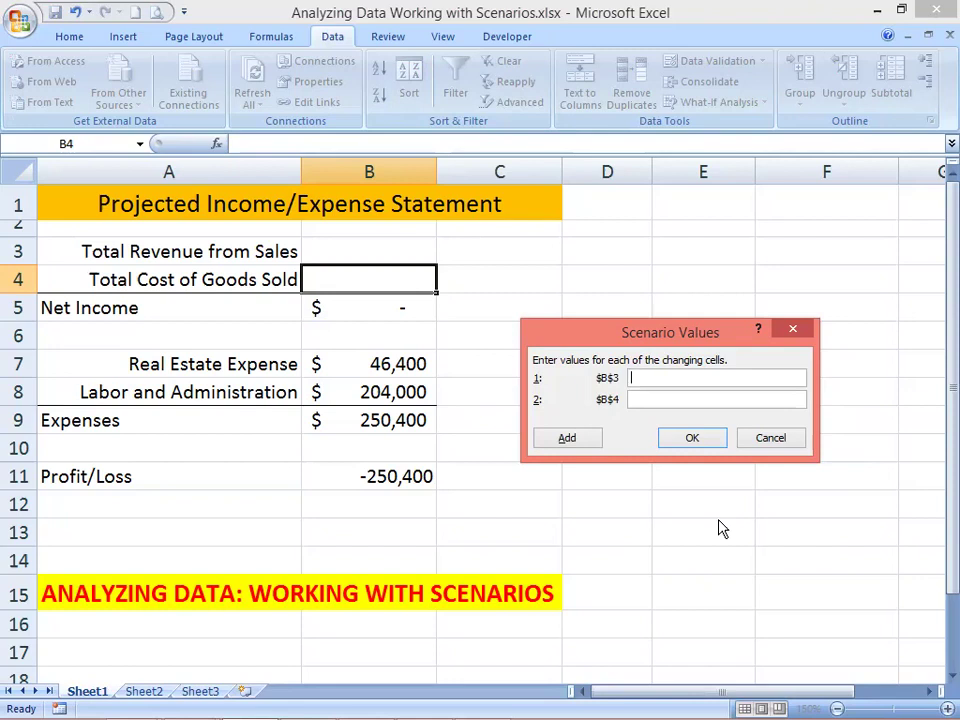
- Set the Worst Case scenario values to 590000 for B3 and 380000 for B4
text(590000)
key(Tab)
text(8000)
text(0)
- Add a second scenario named Best Case with the same changing cells, B3:B4
click(567, 440)
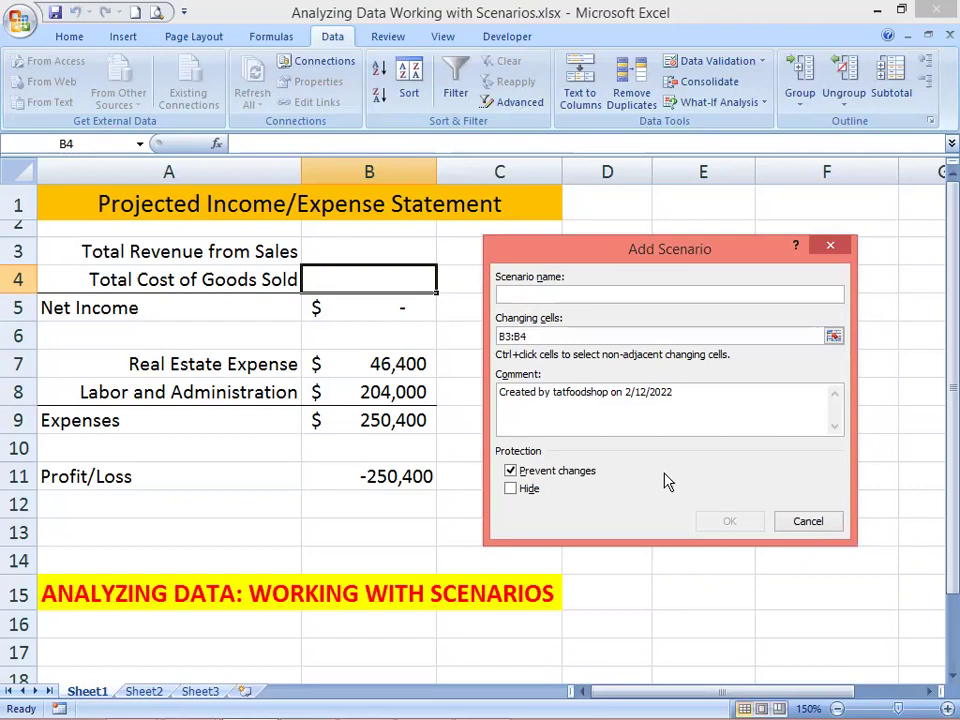
text(Best)
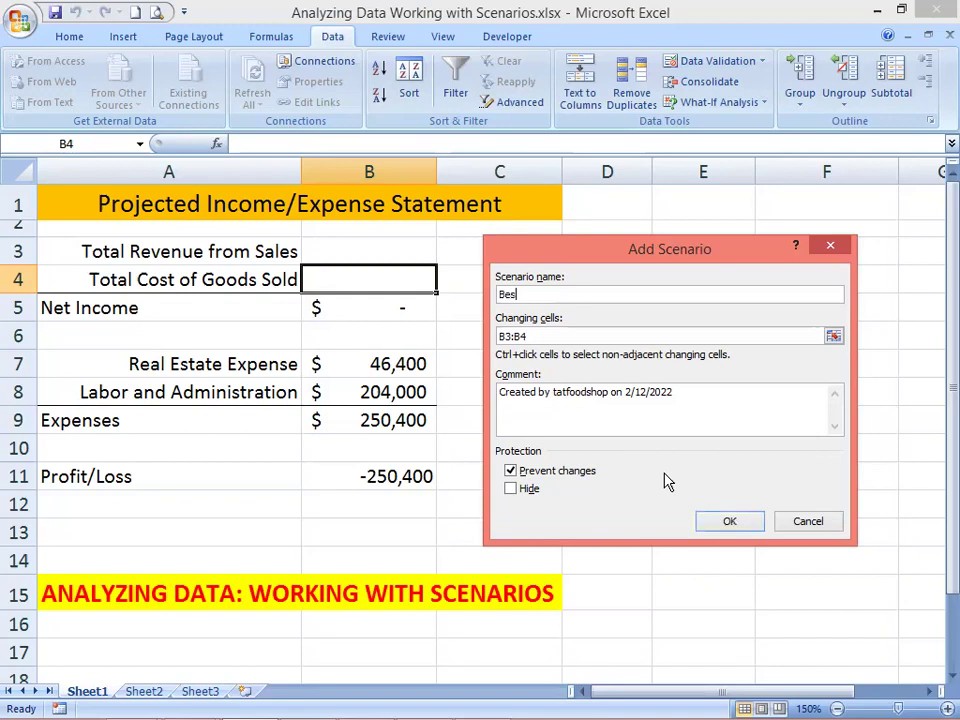
text( Case)
key(Tab)
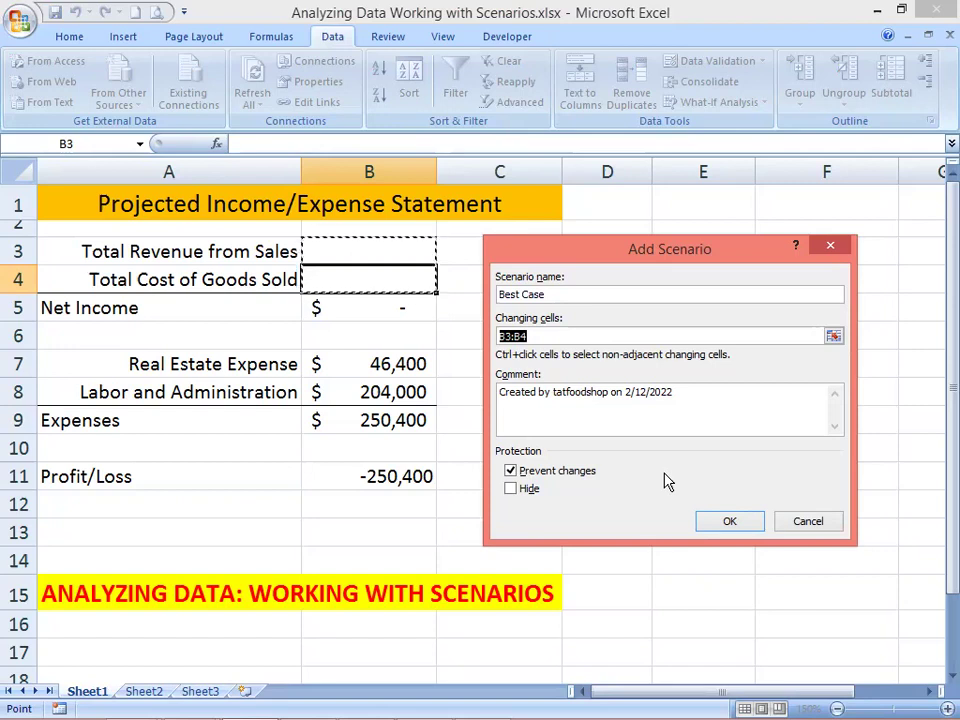
click(731, 526)
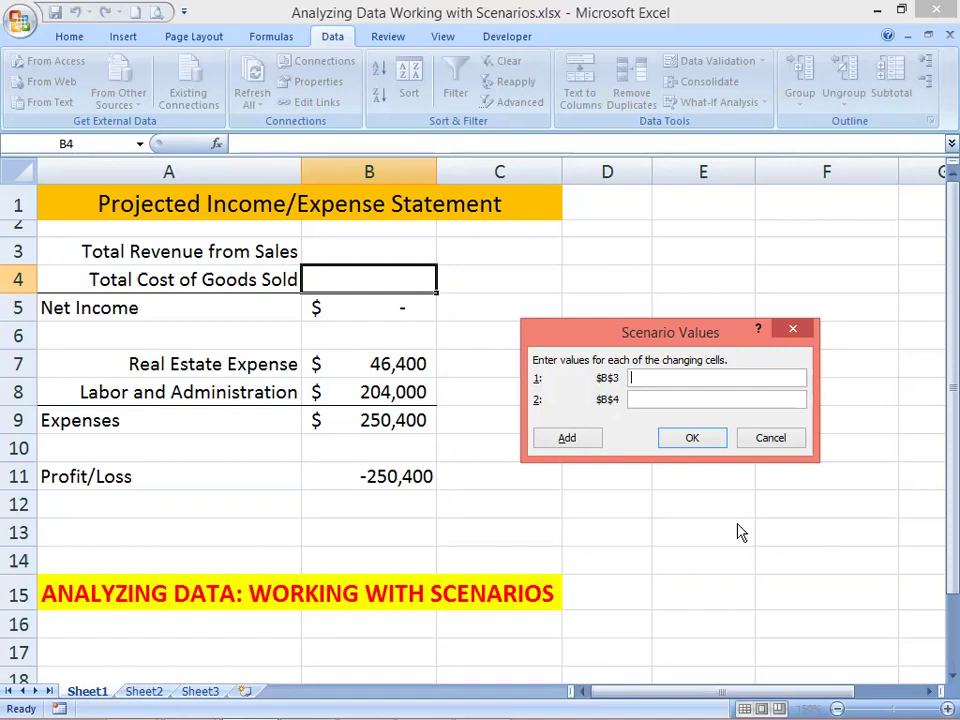
- Set the Best Case scenario values to 710000 for B3 and 340000 for B4 and finish adding scenarios
text(710000)
key(Tab)
text(340000)
click(690, 444)
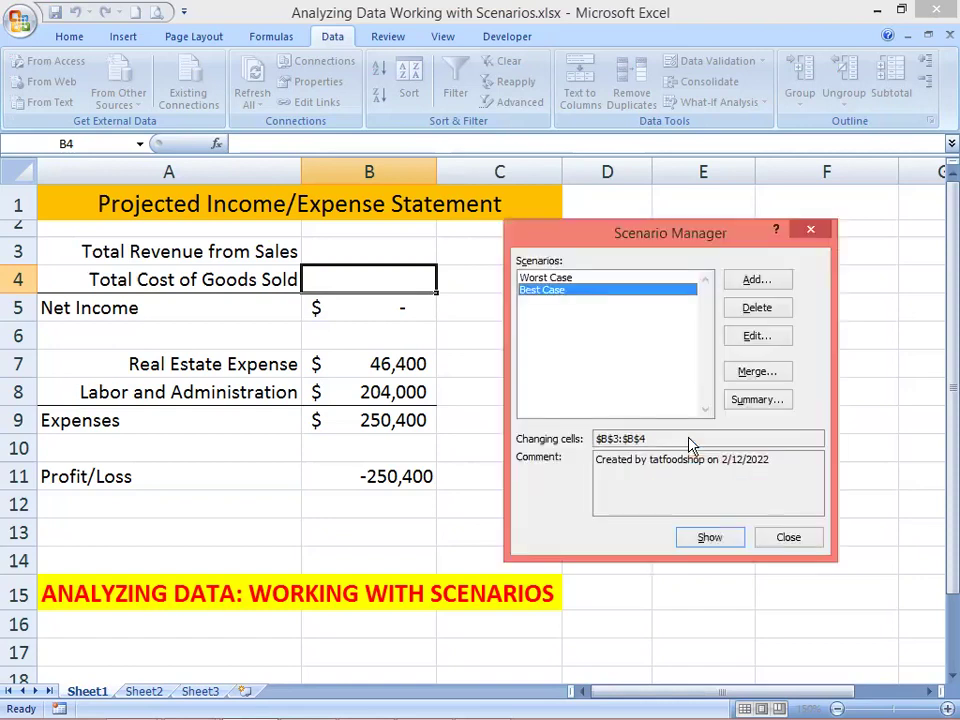
- Show the Worst Case scenario's values in the income/expense statement
click(570, 279)
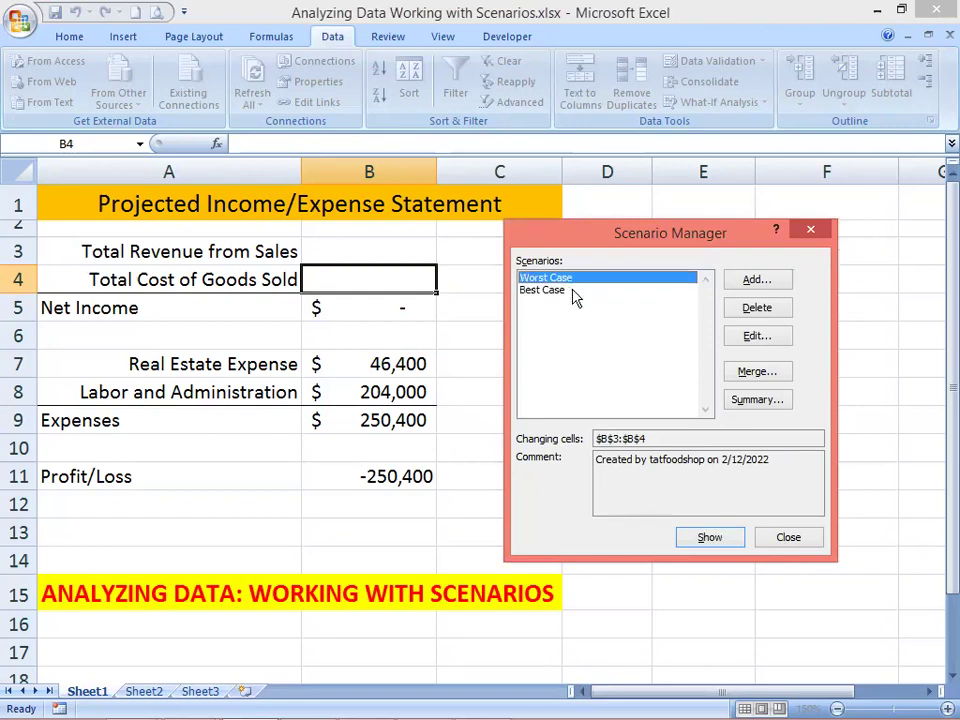
click(567, 291)
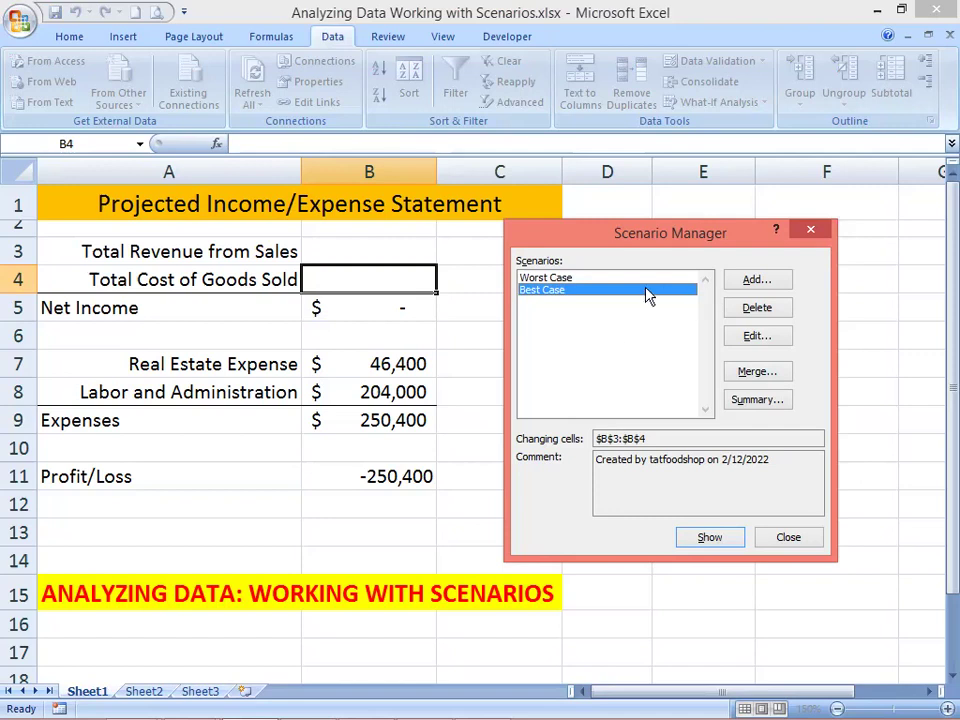
click(550, 280)
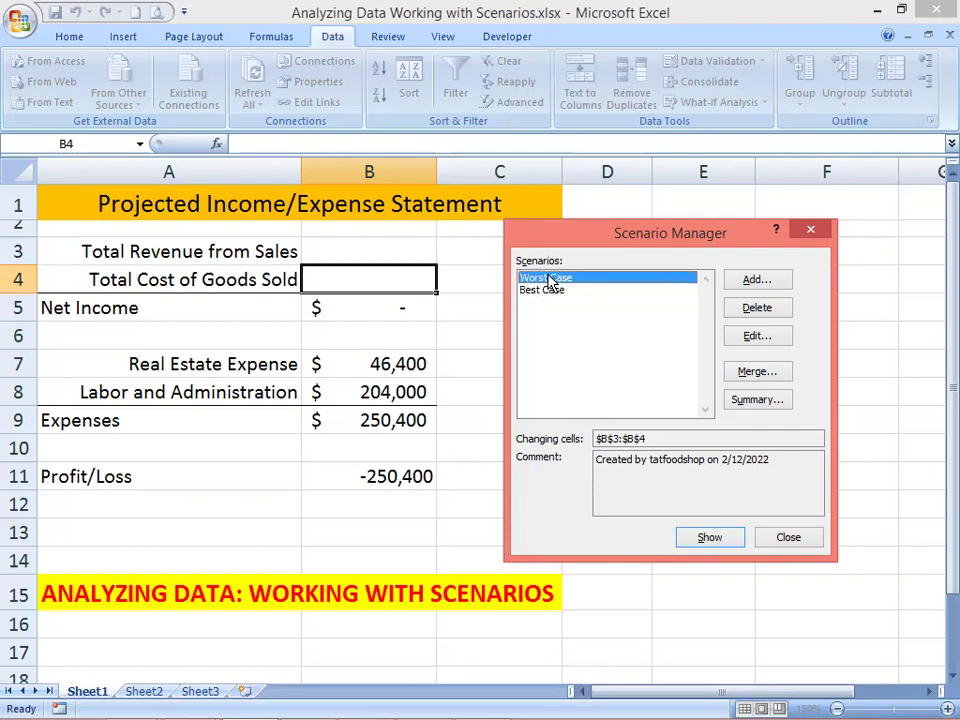
click(711, 538)
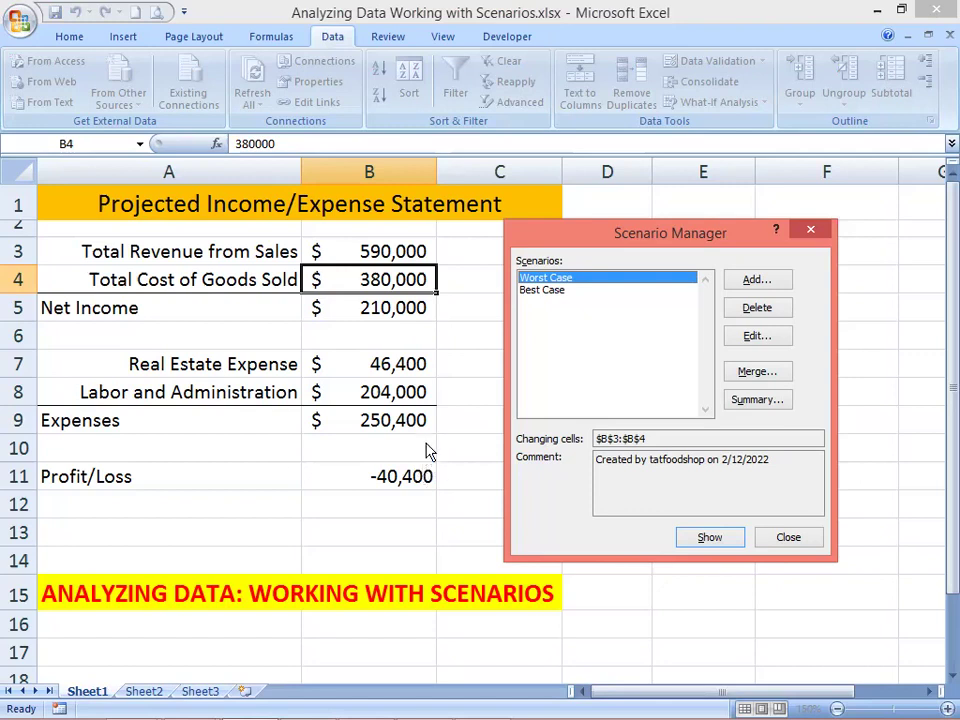
- Show the Best Case scenario's values in the income/expense statement
click(540, 291)
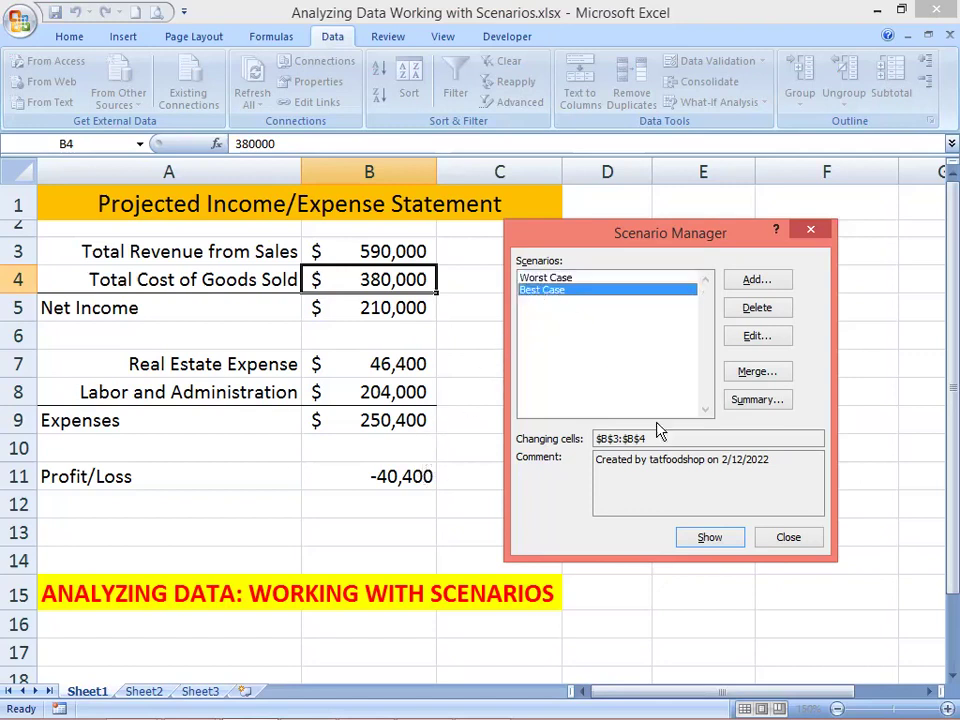
click(709, 538)
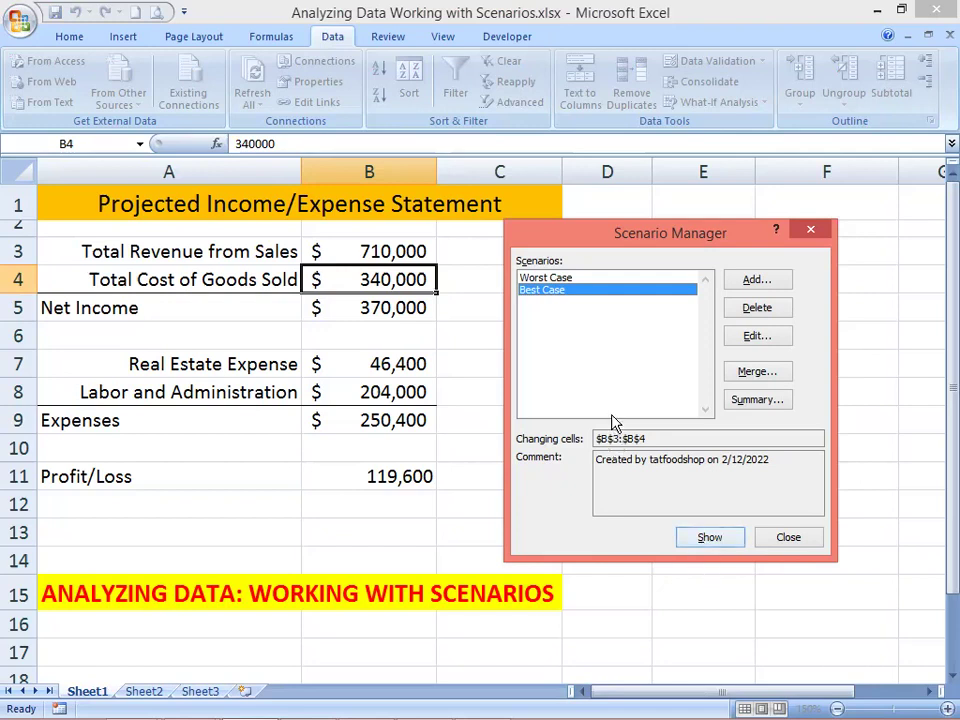
click(573, 279)
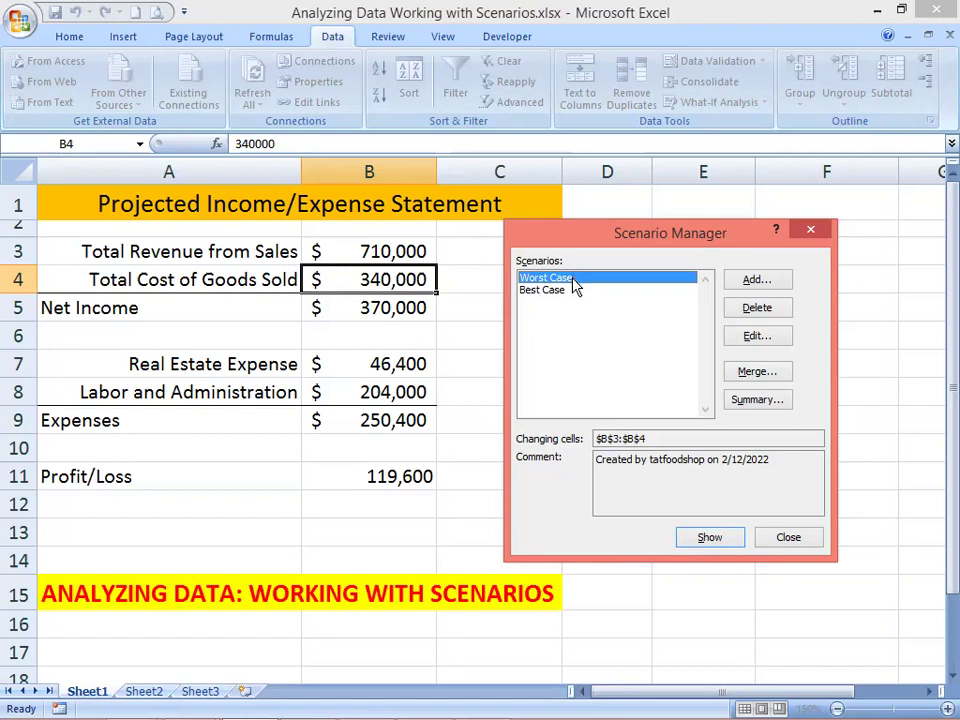
click(557, 290)
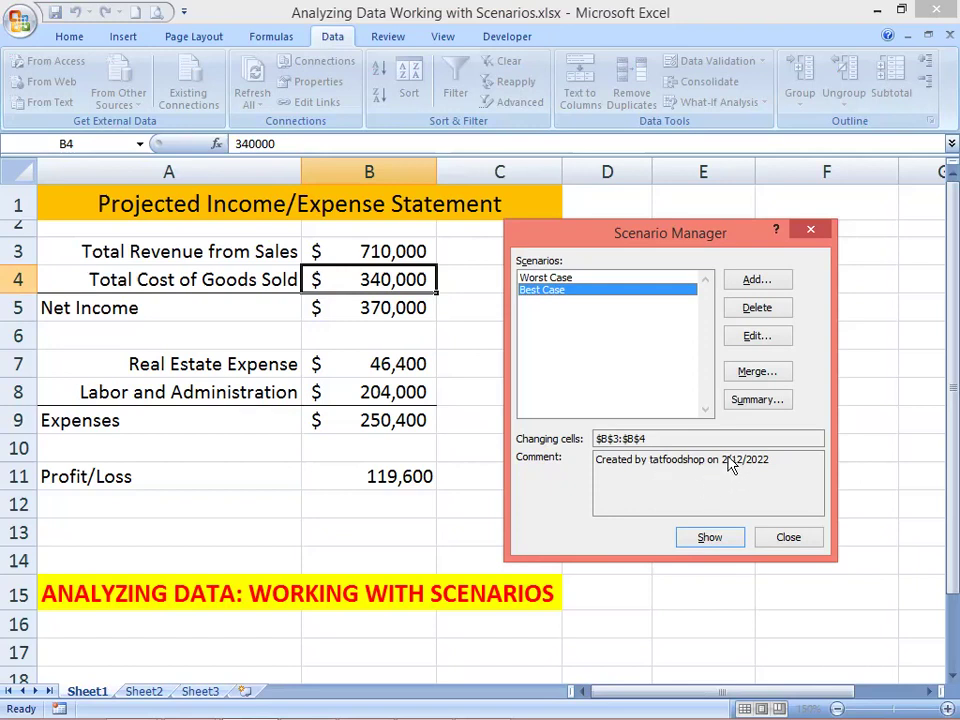
- Generate a scenario summary report with the Profit/Loss cell B11 as the result cell
click(750, 403)
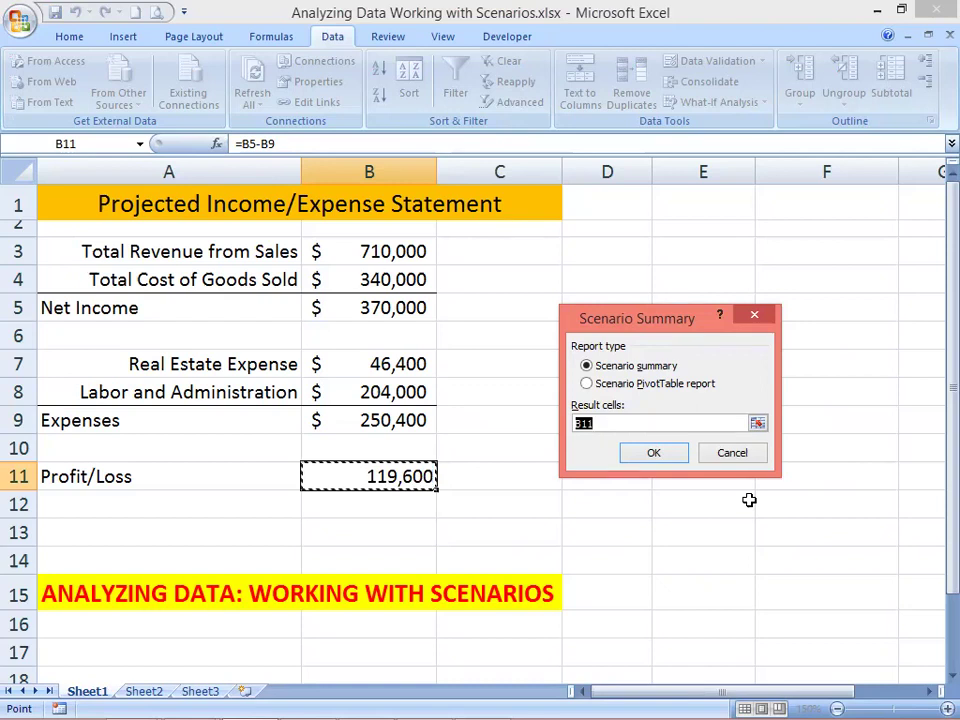
click(652, 452)
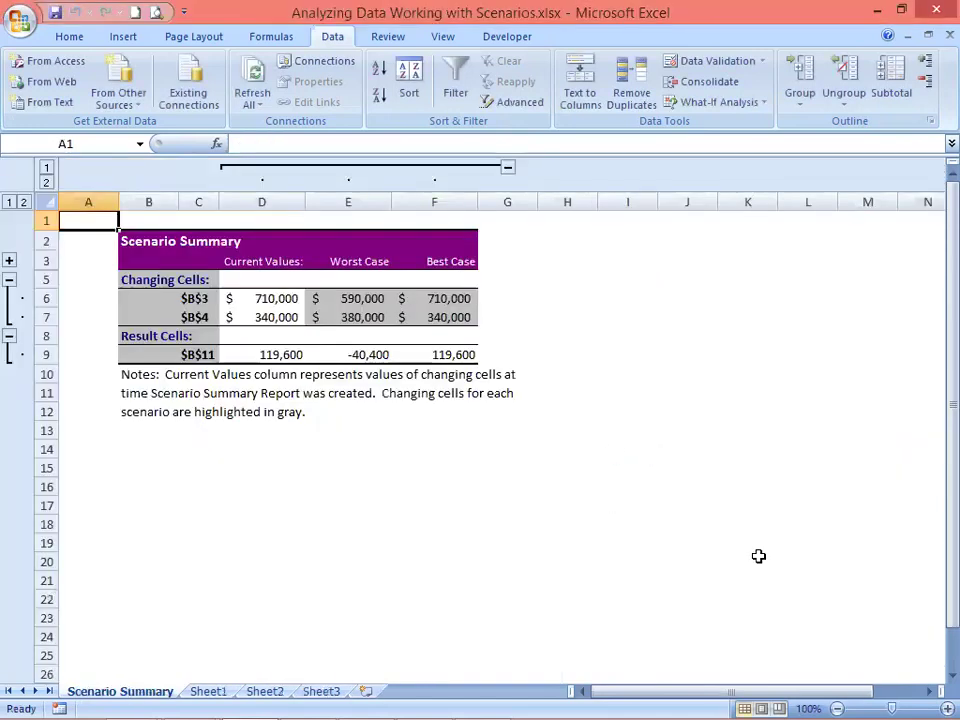
click(945, 708)
click(945, 708)
click(945, 708)
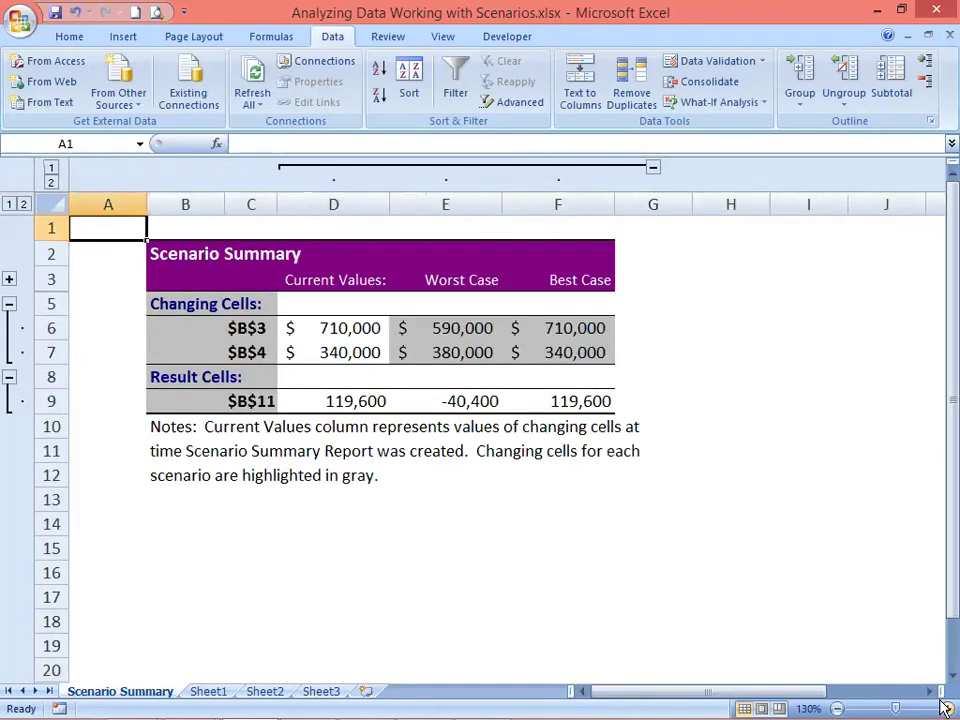
click(945, 708)
click(945, 708)
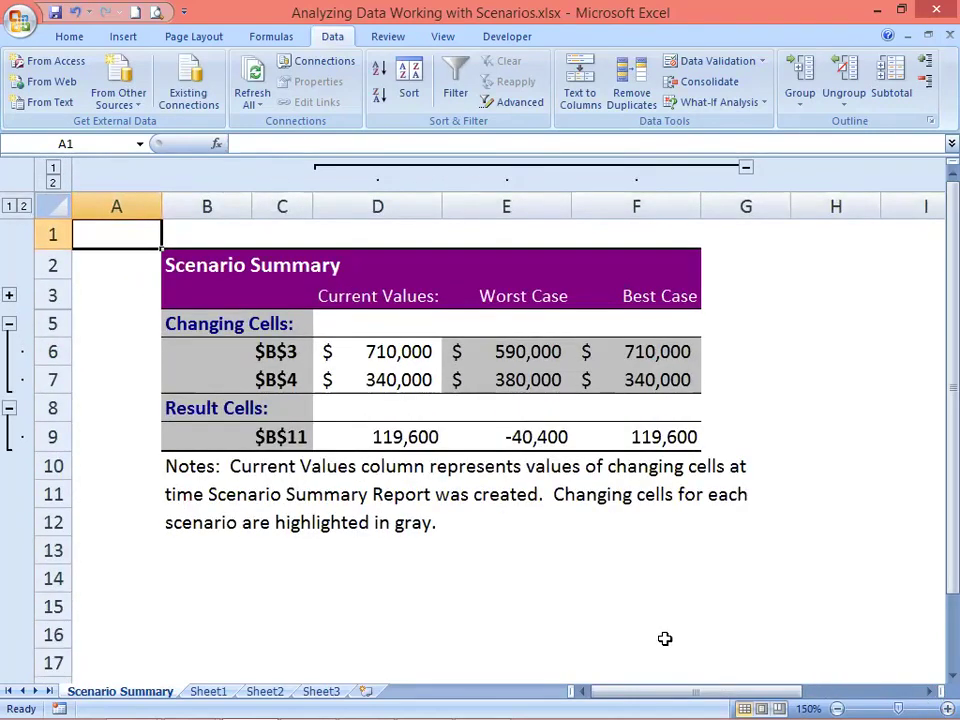